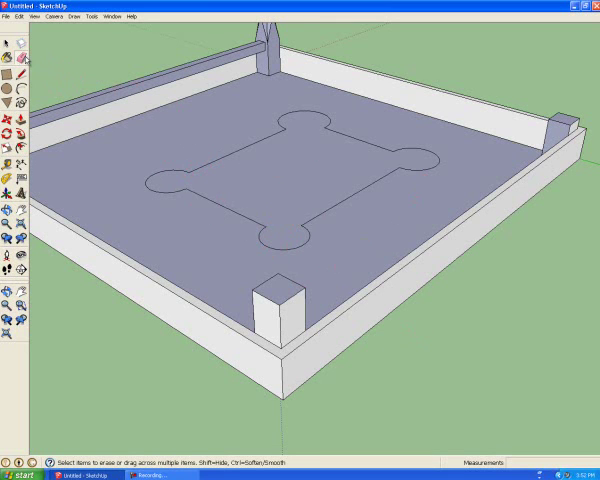
Push/Pull the bone-shaped footprint into a tall keep, then pull the outer curb into a taller wall.
left_click(20, 118)
mouse_move(307, 197)
left_mouse_down()
mouse_move(302, 181)
mouse_move(265, 138)
left_mouse_up()
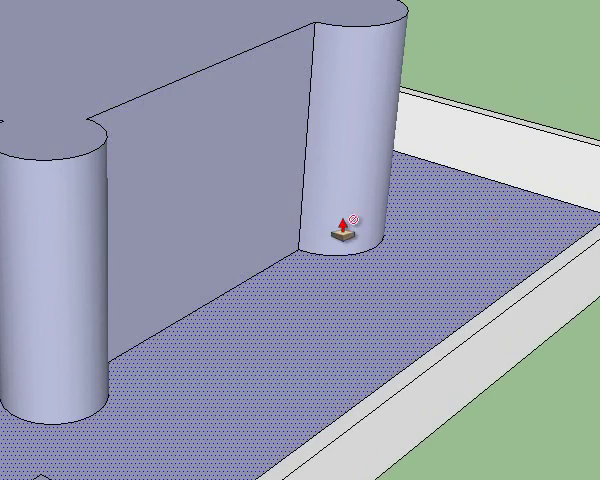
scroll(485, 205, "up", 3)
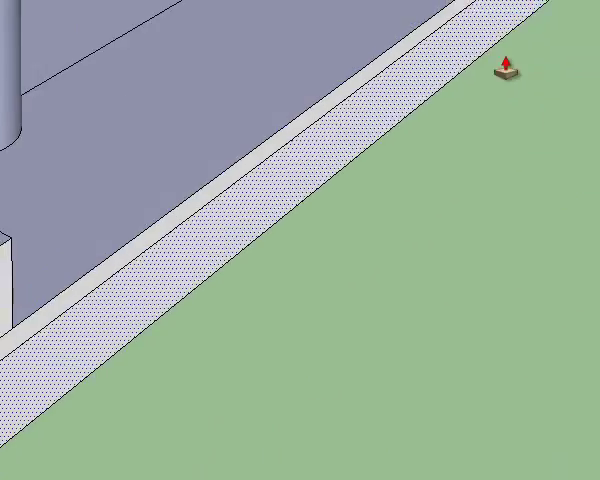
mouse_move(507, 67)
middle_mouse_down()
mouse_move(490, 124)
mouse_move(134, 118)
mouse_move(70, 70)
middle_mouse_up()
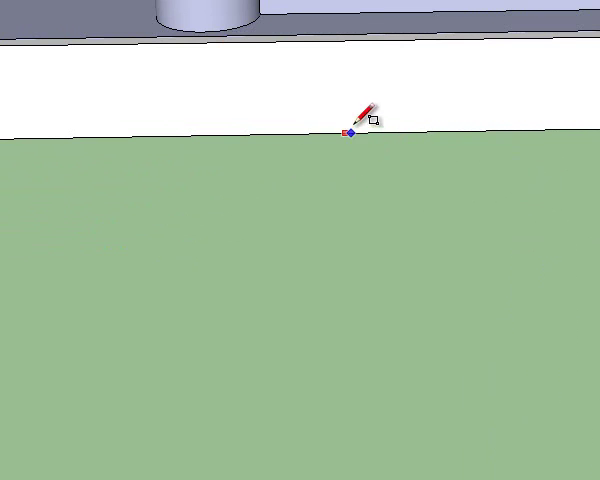
Draw a small square door outline on the front perimeter wall, starting at its bottom edge.
left_click(345, 94)
left_click(486, 91)
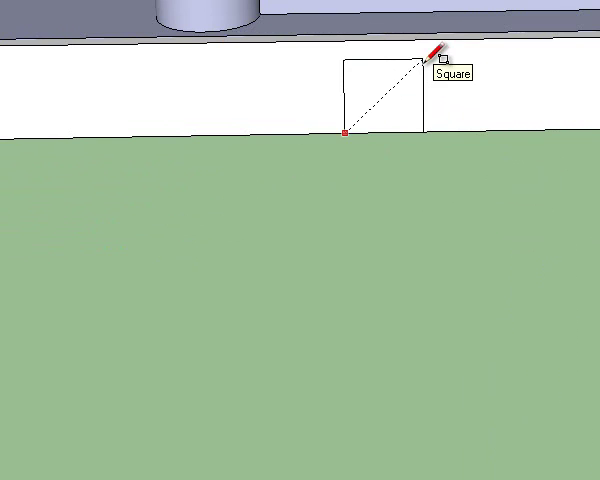
left_click(424, 61)
scroll(440, 285, "down", 2)
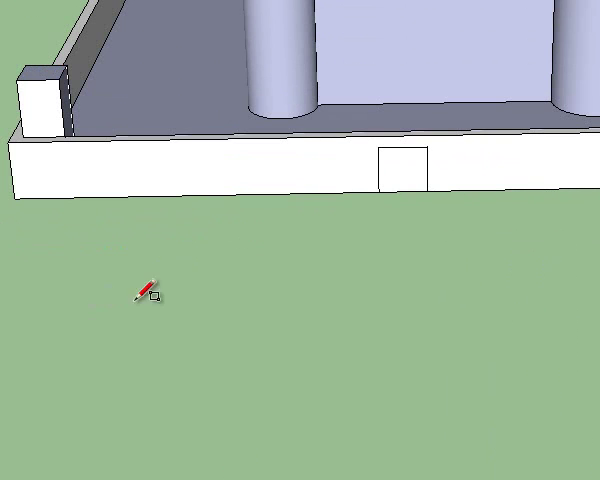
scroll(12, 272, "down", 1)
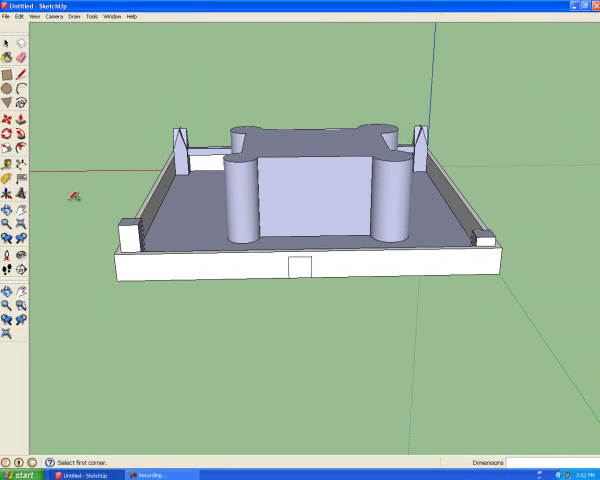
Sketch a closed freehand loop around the whole castle, forming a flat ground face.
key("l")
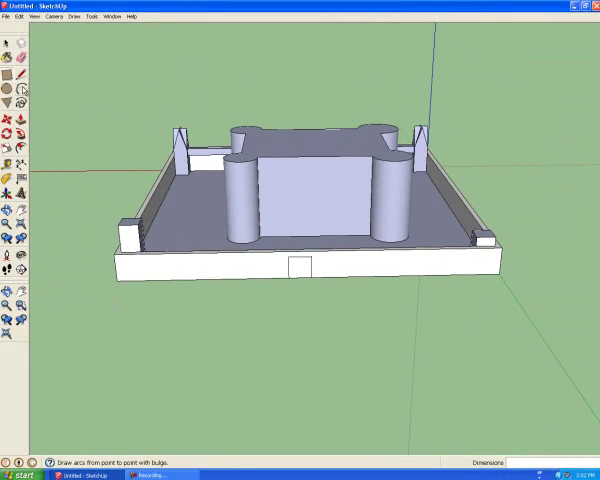
left_click(21, 102)
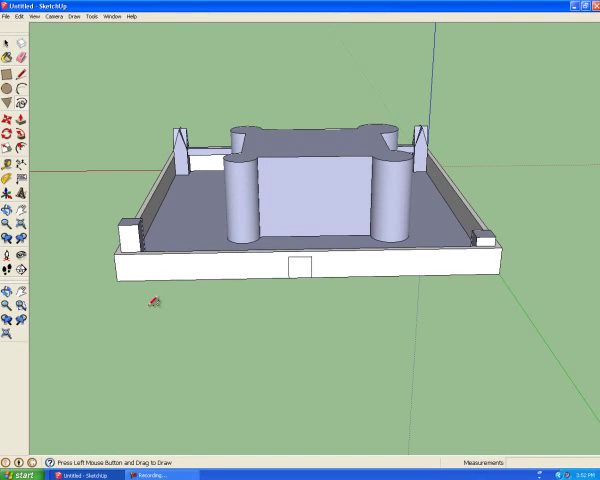
mouse_move(112, 300)
left_mouse_down()
mouse_move(325, 308)
mouse_move(531, 254)
mouse_move(449, 136)
mouse_move(284, 110)
mouse_move(90, 256)
left_mouse_up()
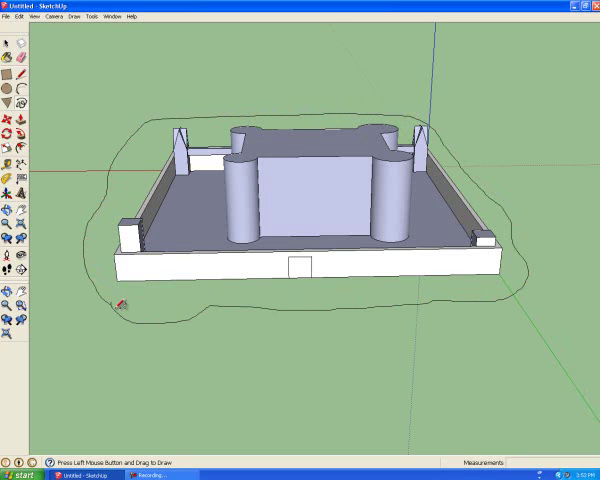
left_click_drag(90, 256, 119, 304)
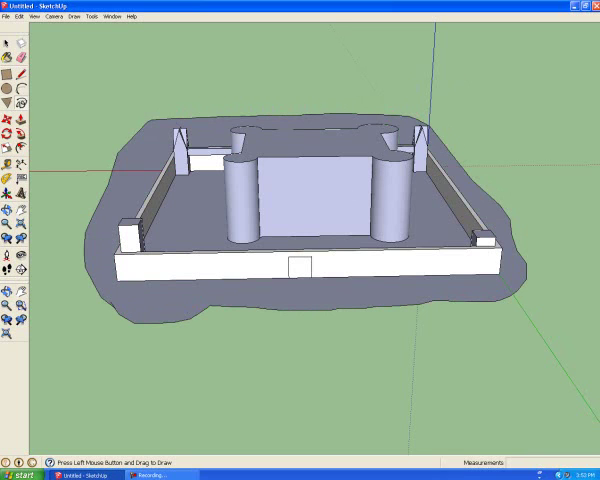
Paint the ground face around the castle with Water_Deep from the Water collection.
left_click(110, 18)
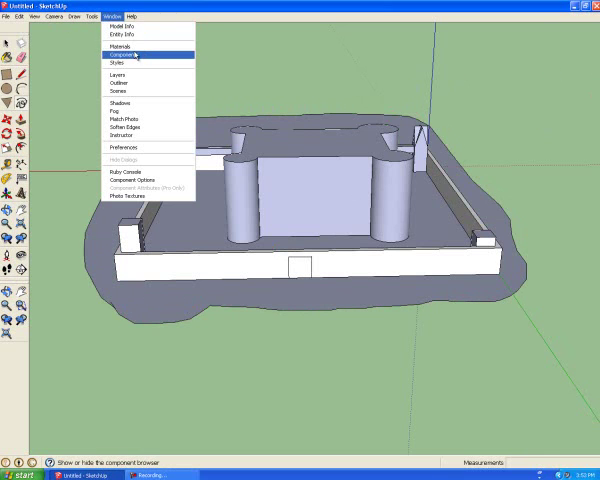
left_click(137, 52)
left_click(581, 99)
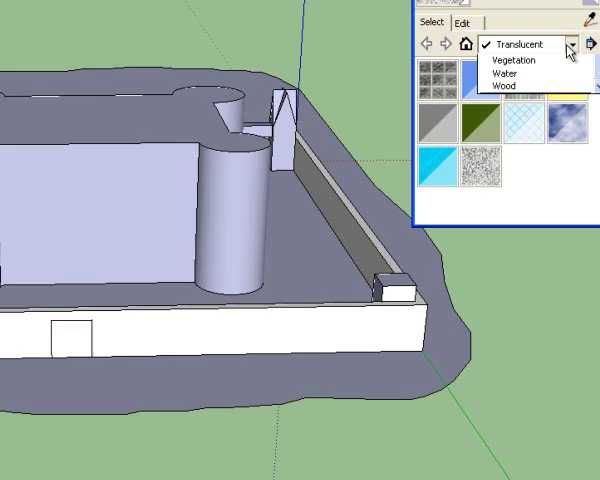
left_click(512, 264)
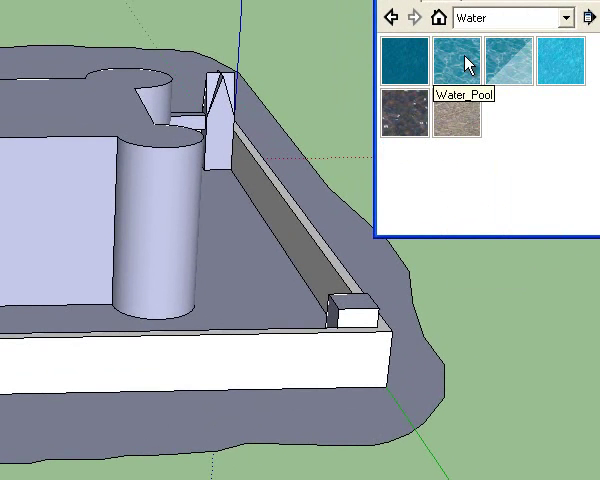
left_click(404, 74)
left_click(368, 400)
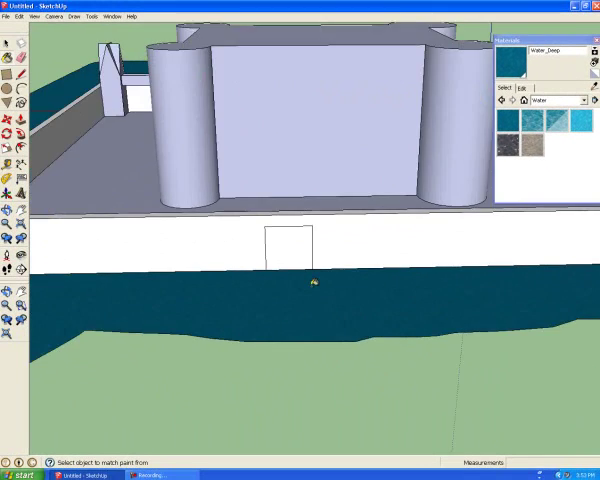
scroll(313, 283, "up", 2)
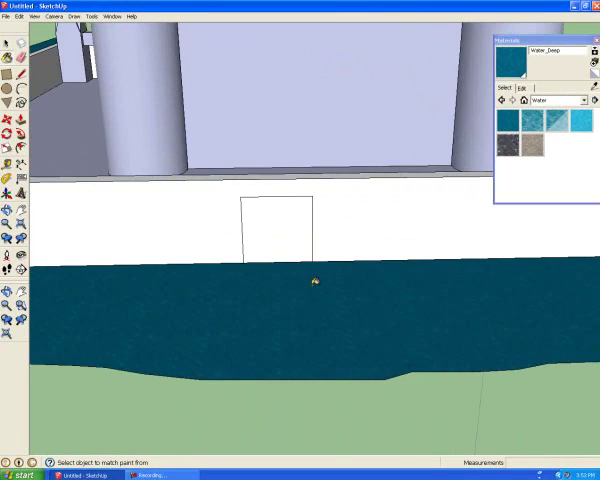
scroll(313, 283, "up", 2)
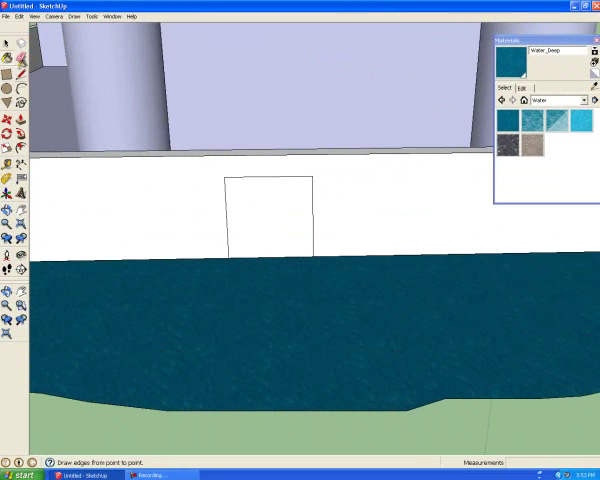
Paint the door square with Fencing_Wood_Old from the Fencing collection.
left_click(584, 100)
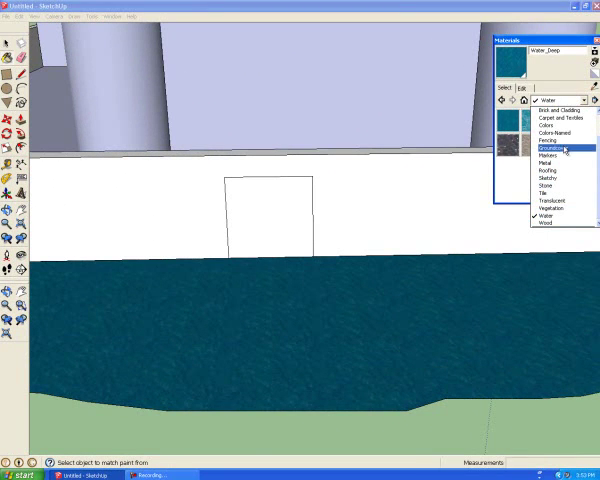
left_click(550, 140)
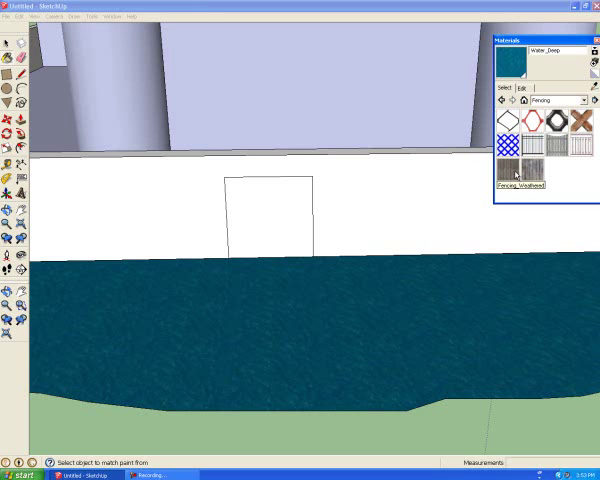
left_click(530, 172)
left_click(266, 217)
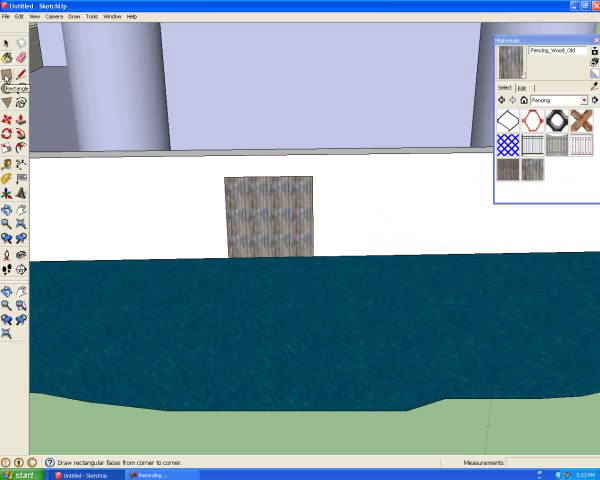
Draw a rectangle on the water extending outward from the door's bottom corner.
left_click(7, 76)
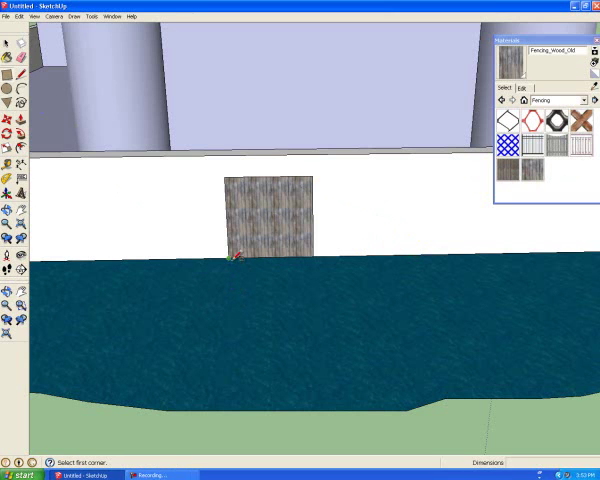
left_click(230, 259)
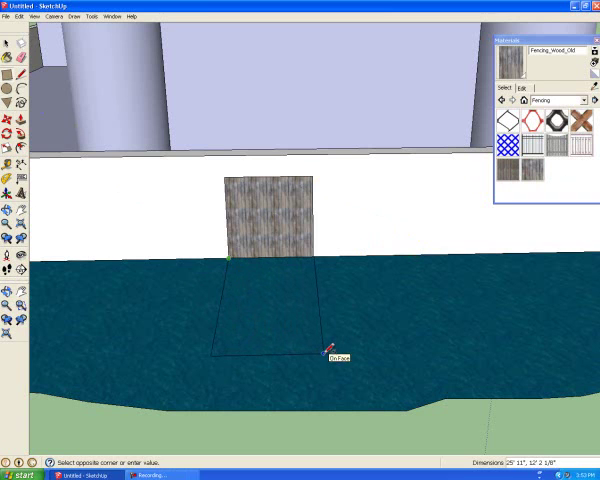
left_click(324, 353)
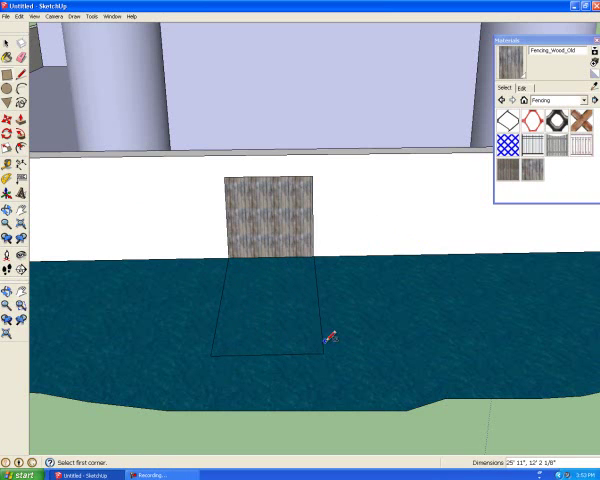
key("b")
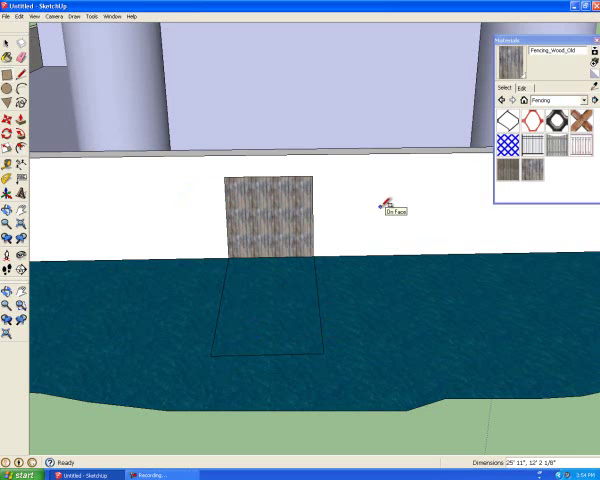
scroll(385, 205, "down", 2)
scroll(385, 205, "down", 2)
scroll(385, 205, "down", 2)
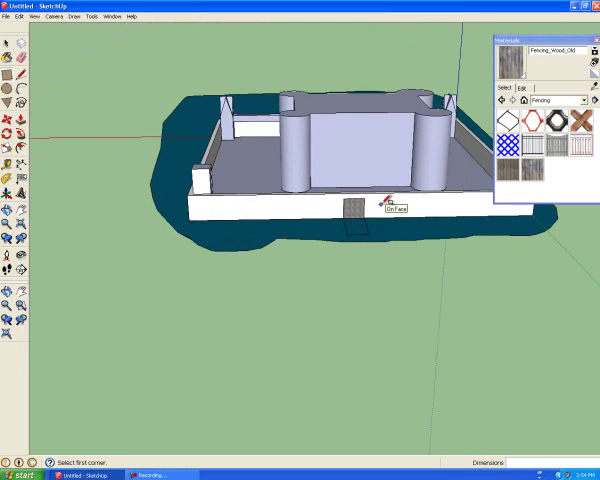